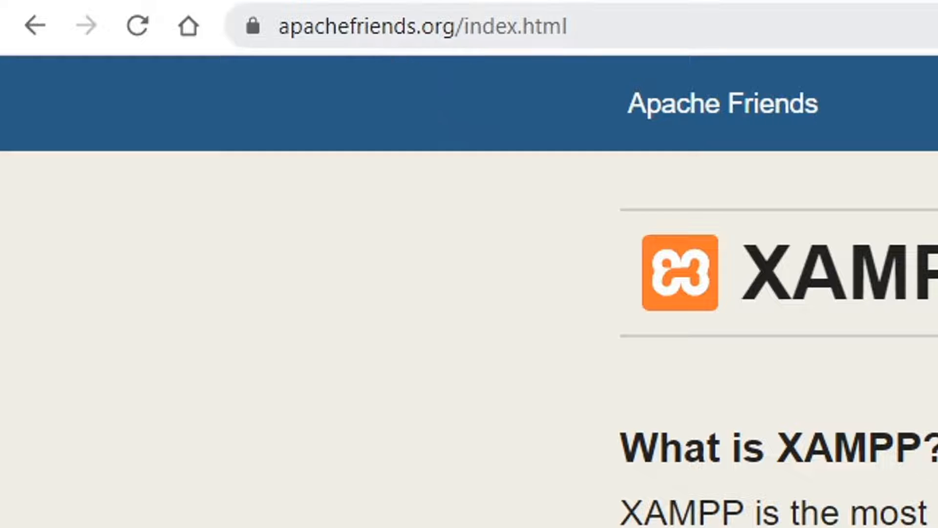
click(381, 28)
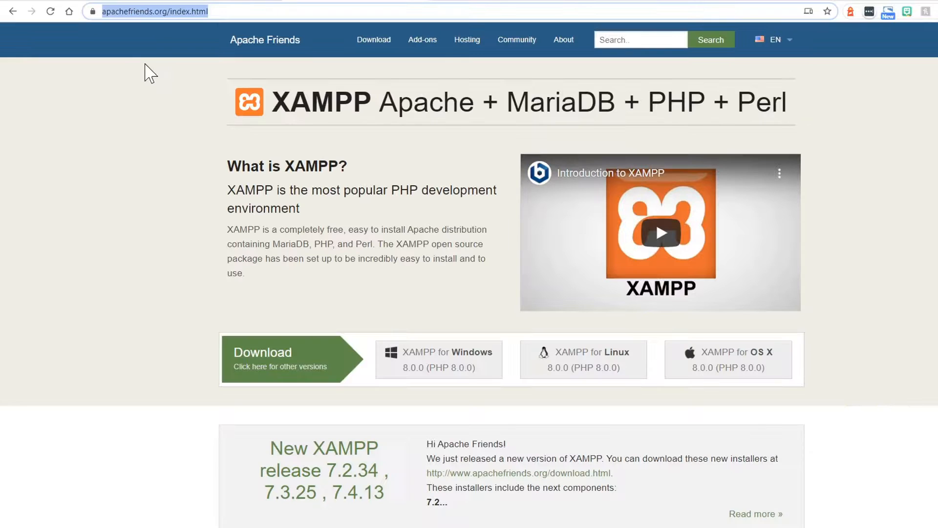
click(163, 132)
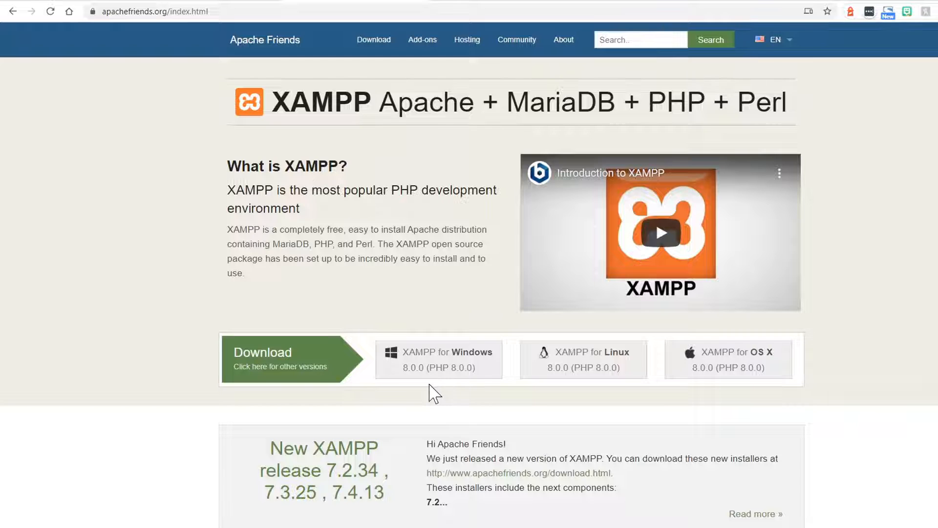
Step: Bring up the xampp folder window, maximize it, and display its full path C:\xampp
drag(1, 183, 400, 116)
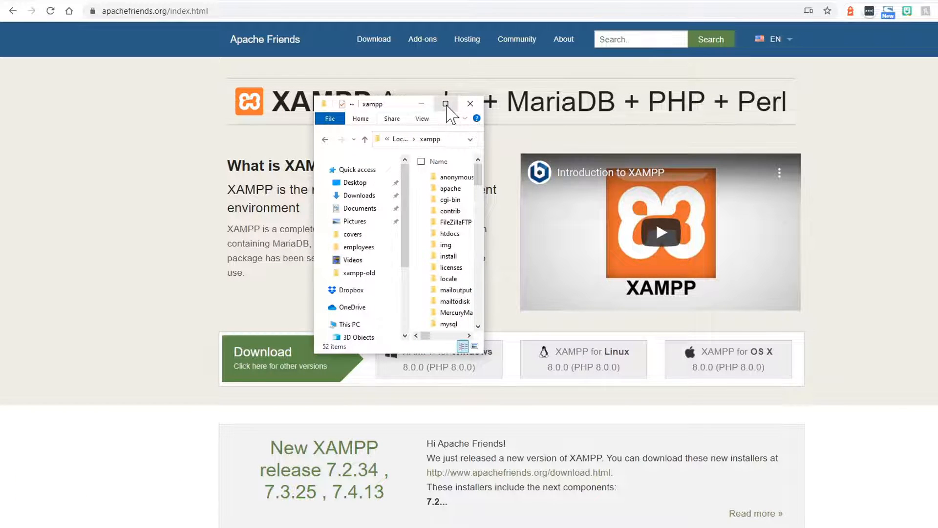
click(446, 104)
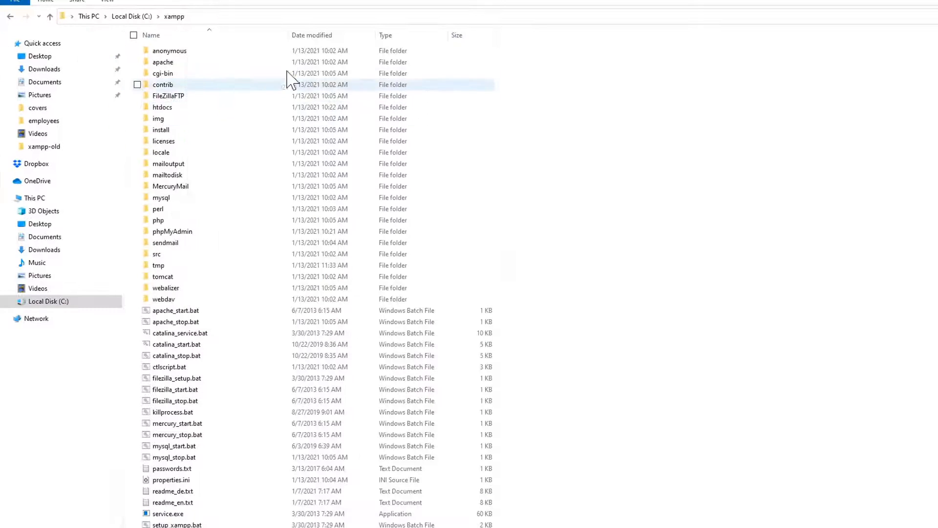
click(215, 17)
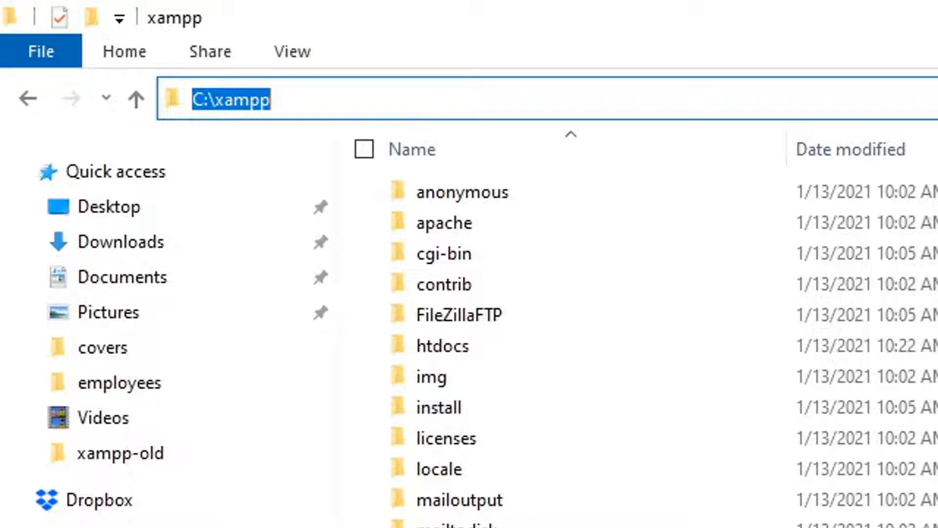
click(272, 100)
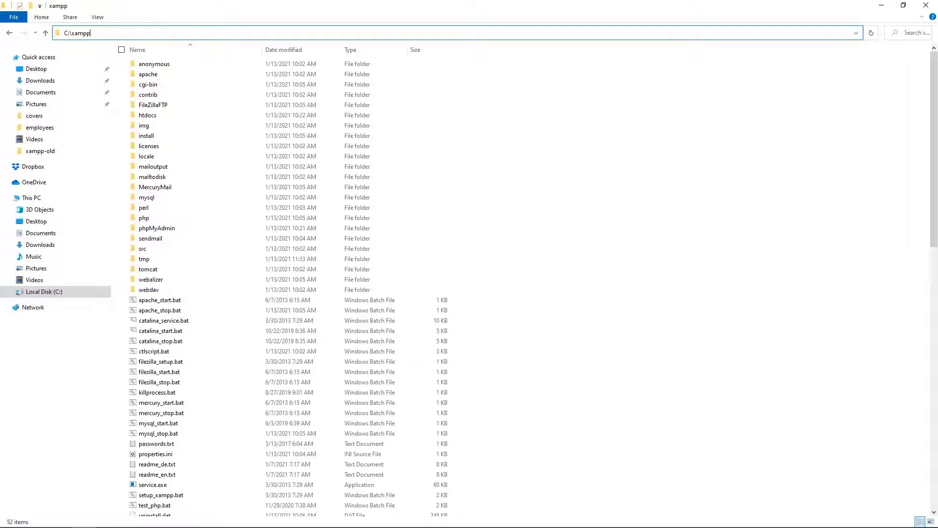
Step: Run xampp-control.exe from the C:\xampp folder as administrator
scroll(266, 152, down, 3)
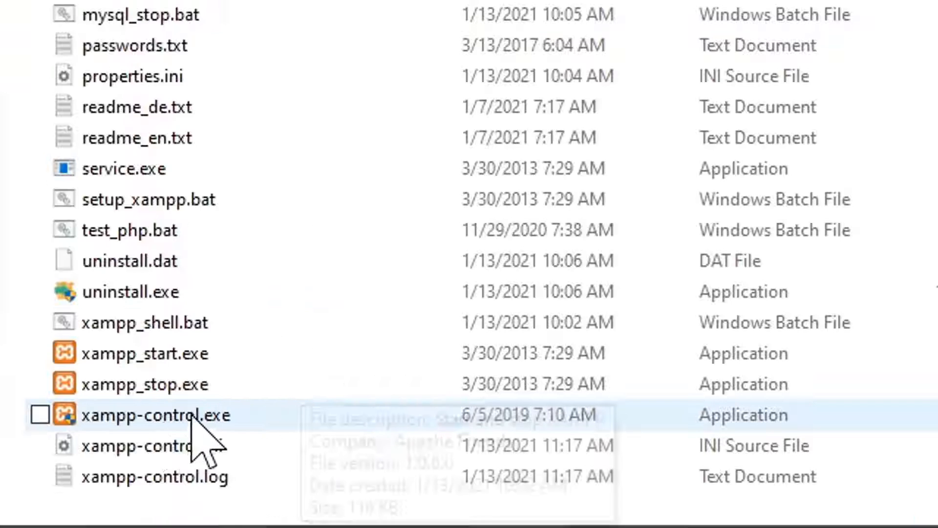
click(165, 417)
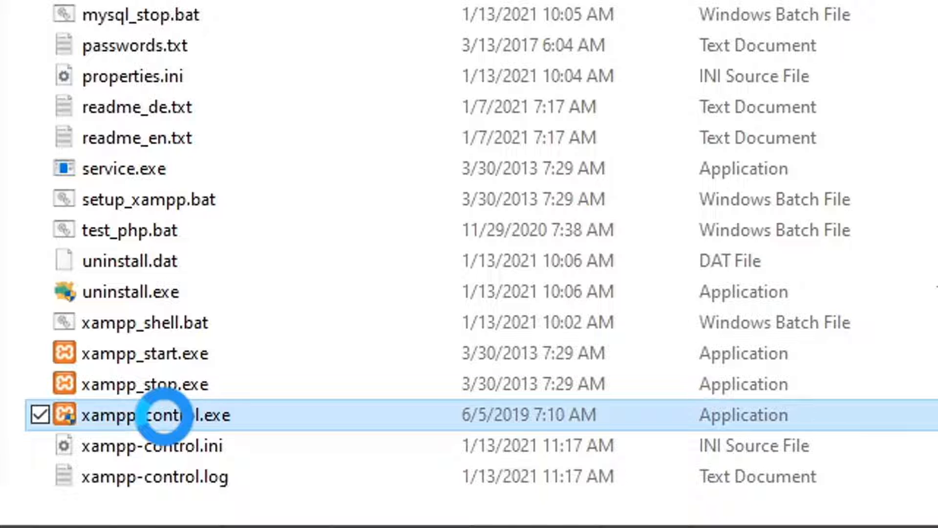
right_click(165, 418)
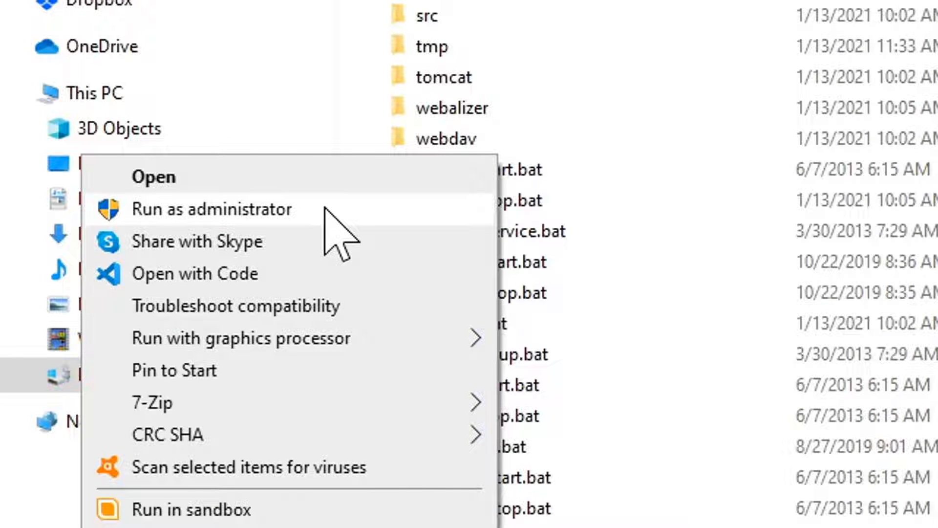
click(324, 208)
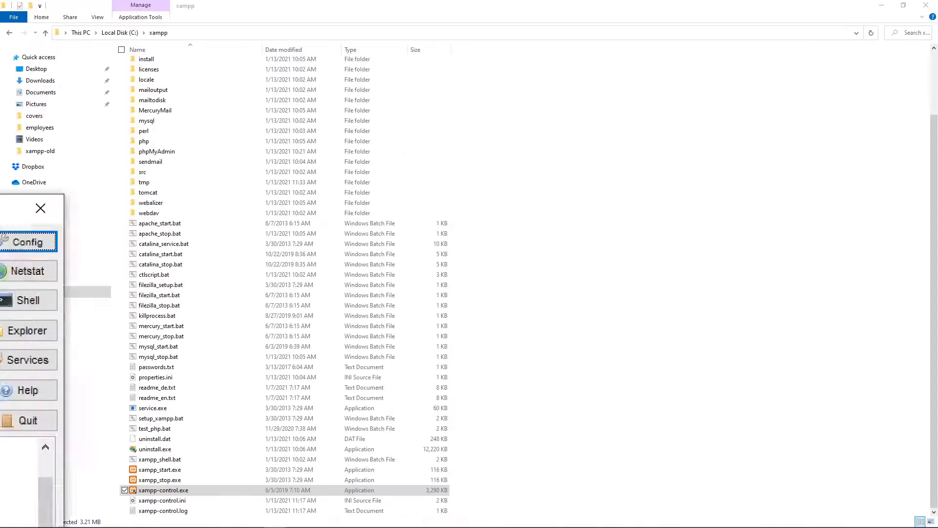
Step: Move the XAMPP Control Panel fully into view and start the Apache and MySQL modules
drag(0, 205, 514, 156)
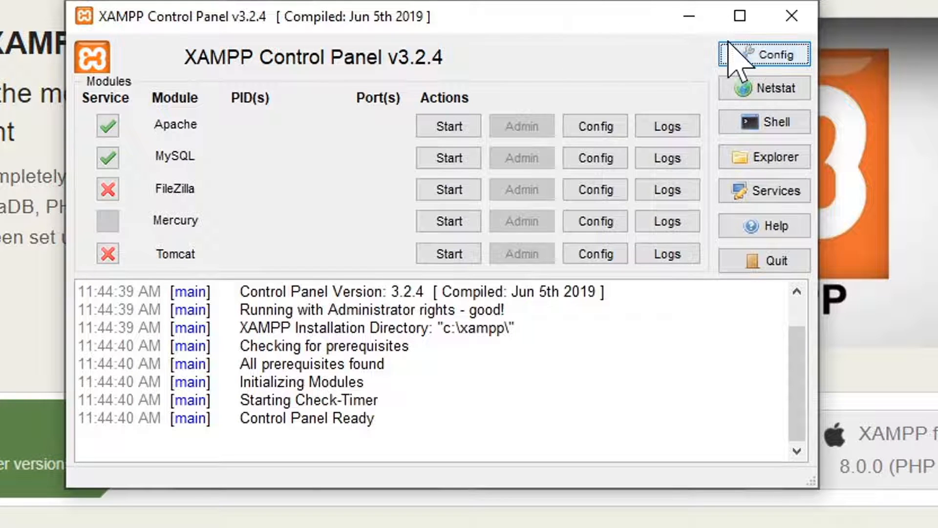
drag(539, 25, 507, 18)
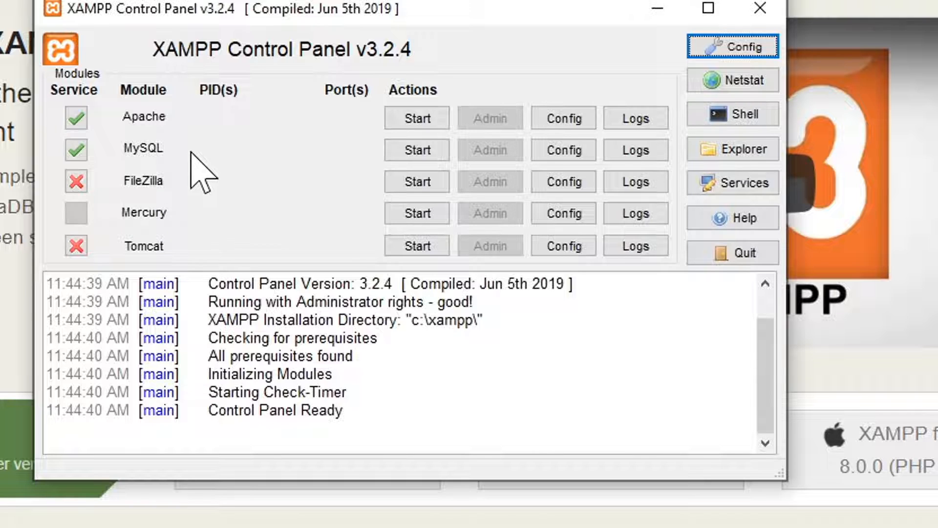
click(411, 123)
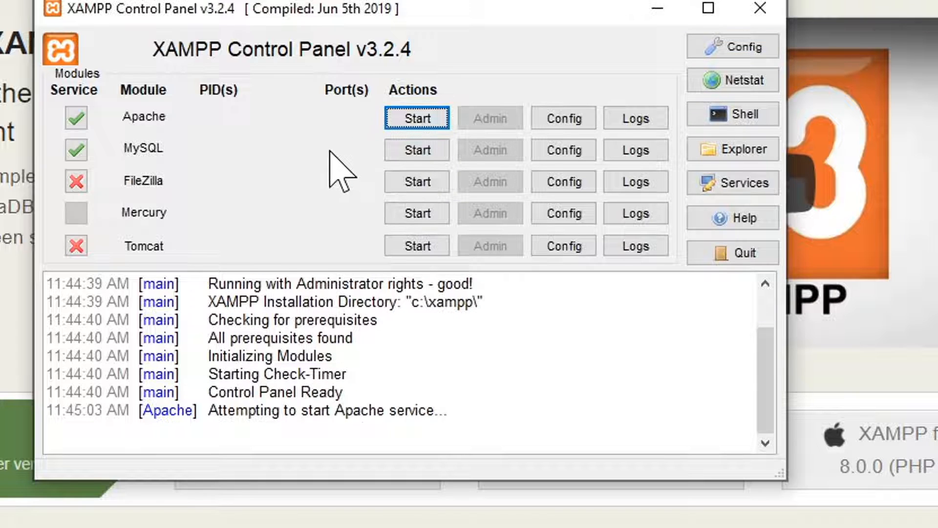
click(412, 152)
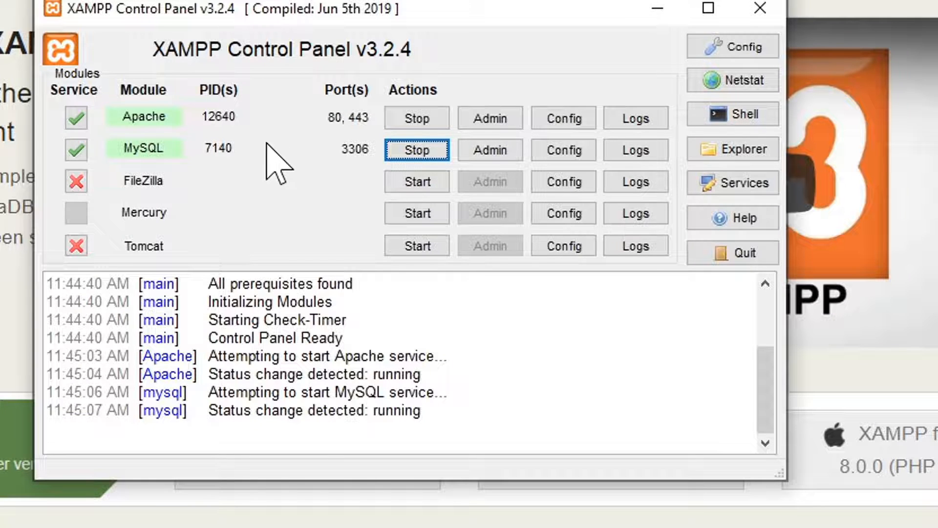
Step: Open Apache's localhost dashboard and check the PHP version on its PHPInfo page
click(489, 119)
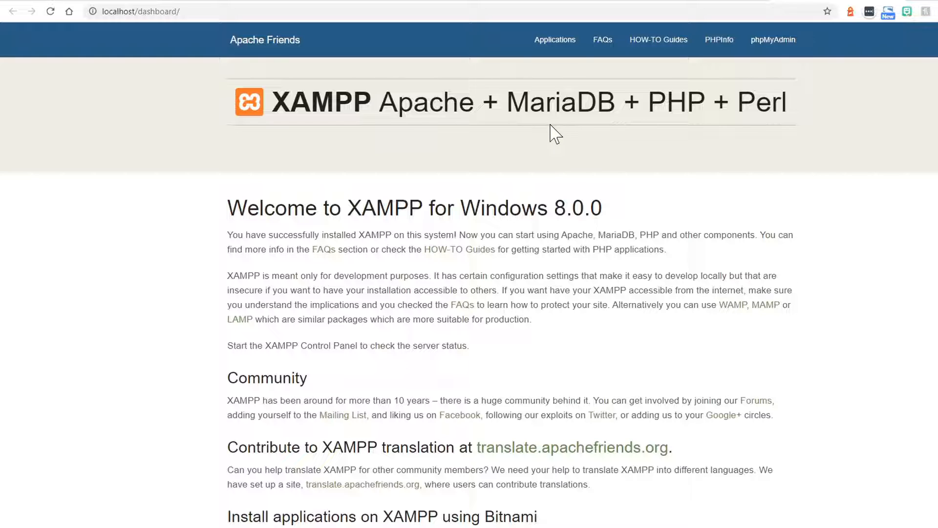
click(719, 51)
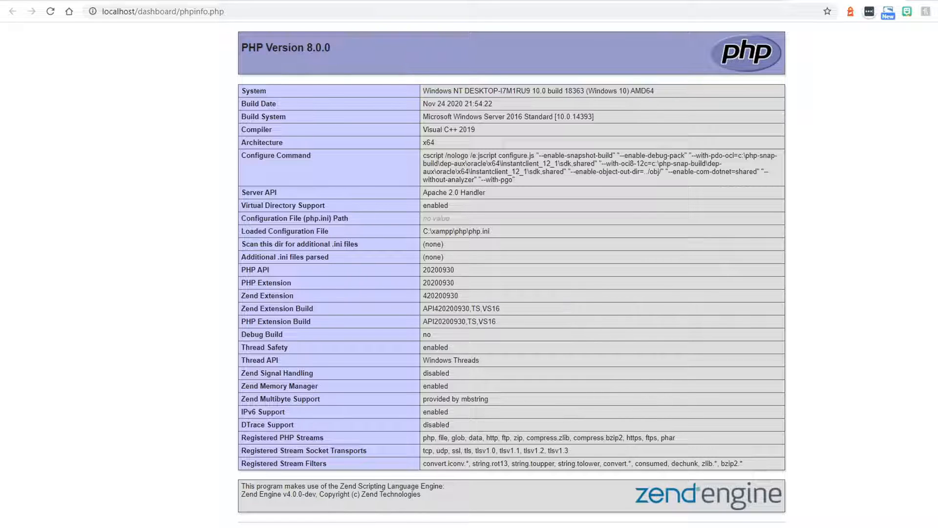
drag(242, 47, 331, 48)
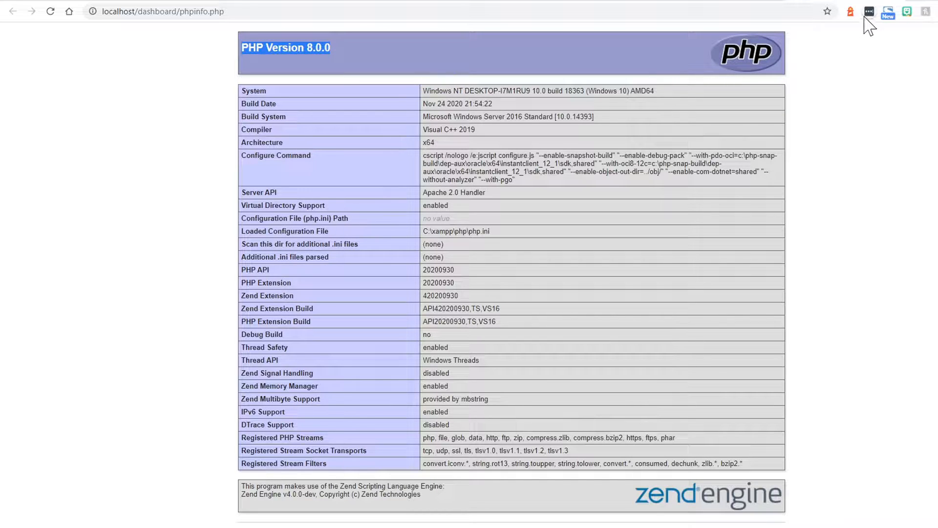
click(893, 0)
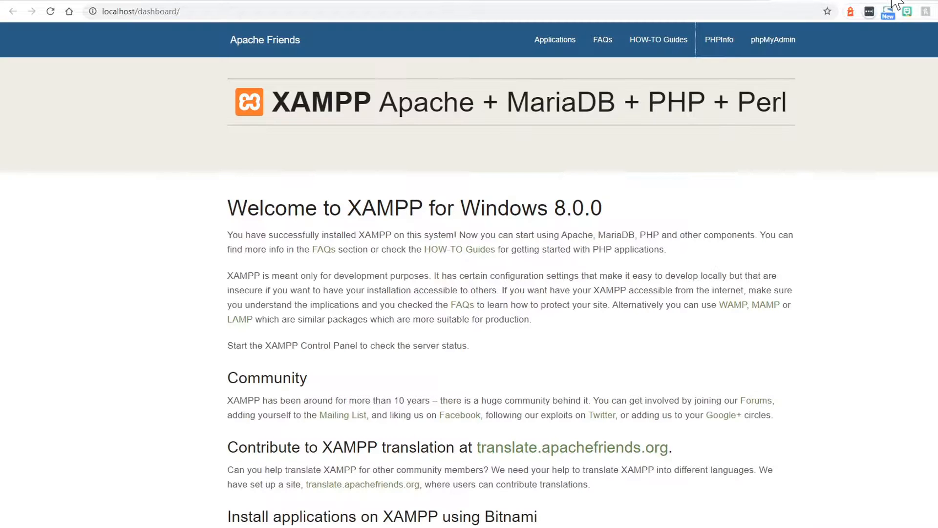
Step: Open phpMyAdmin from the localhost dashboard and look over its database server information
click(769, 43)
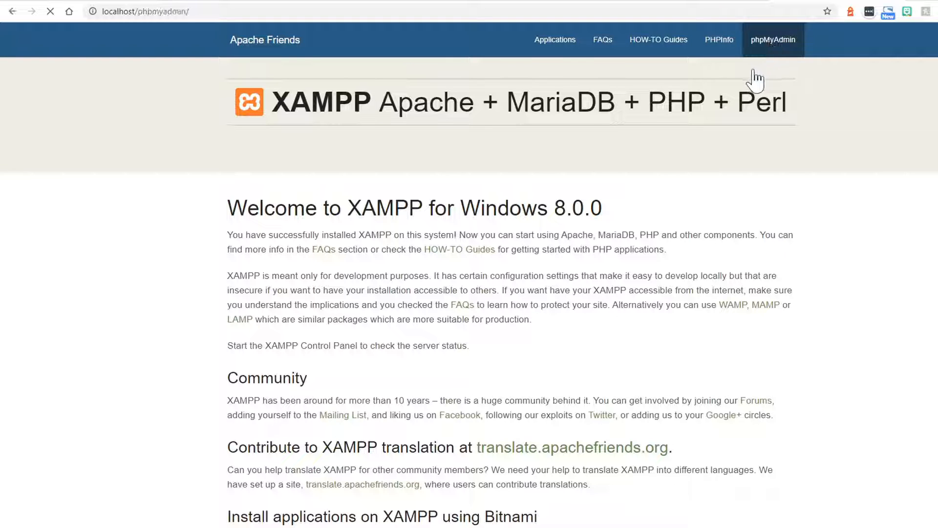
scroll(406, 220, down, 1)
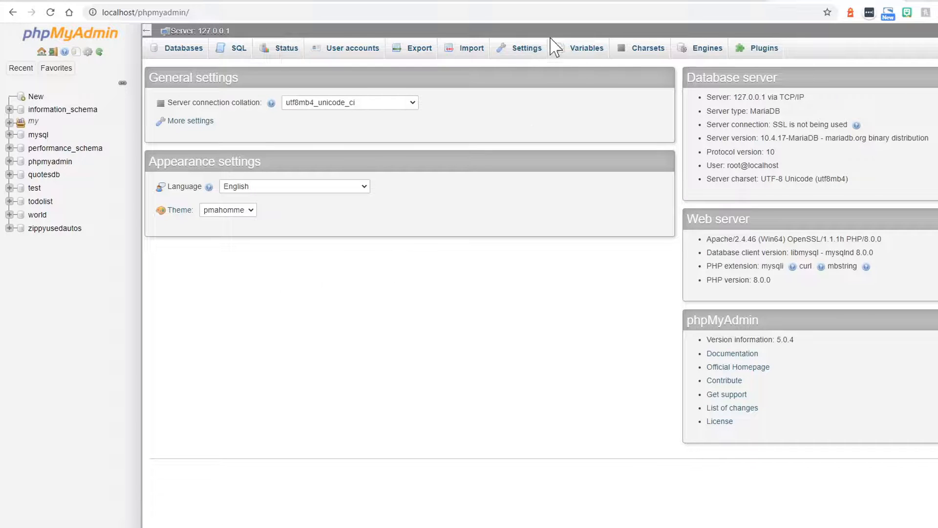
Step: Examine the "mariadb vs mysql" search results for how the two database systems differ in origin, licensing, storage engines and performance
click(209, 3)
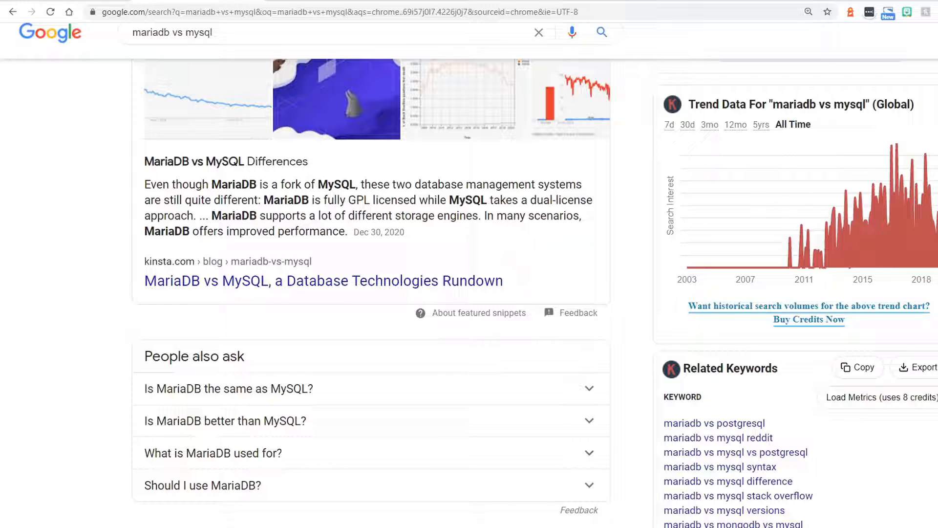
drag(260, 184, 356, 184)
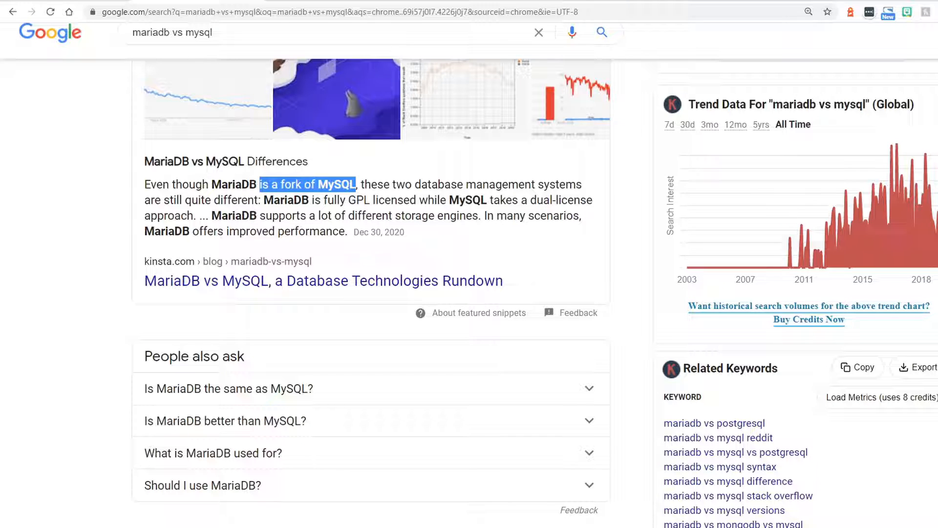
click(356, 185)
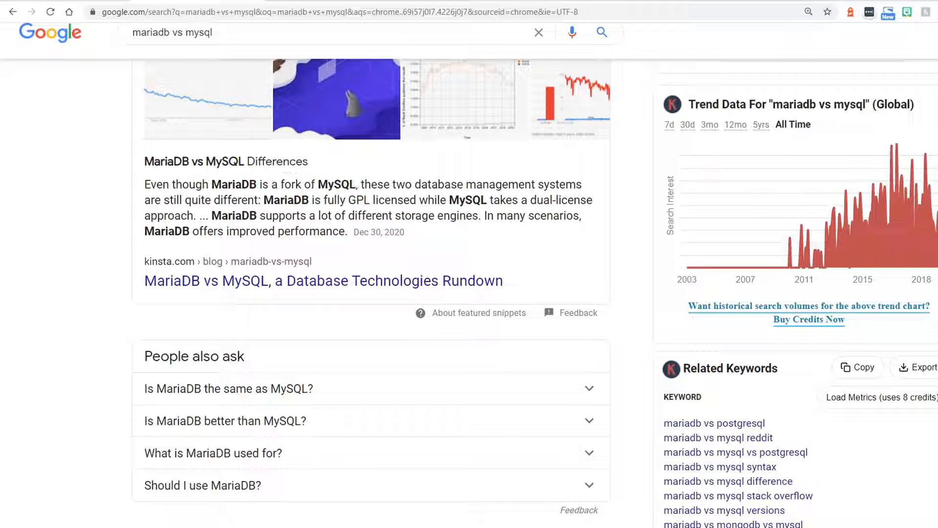
drag(371, 184, 428, 199)
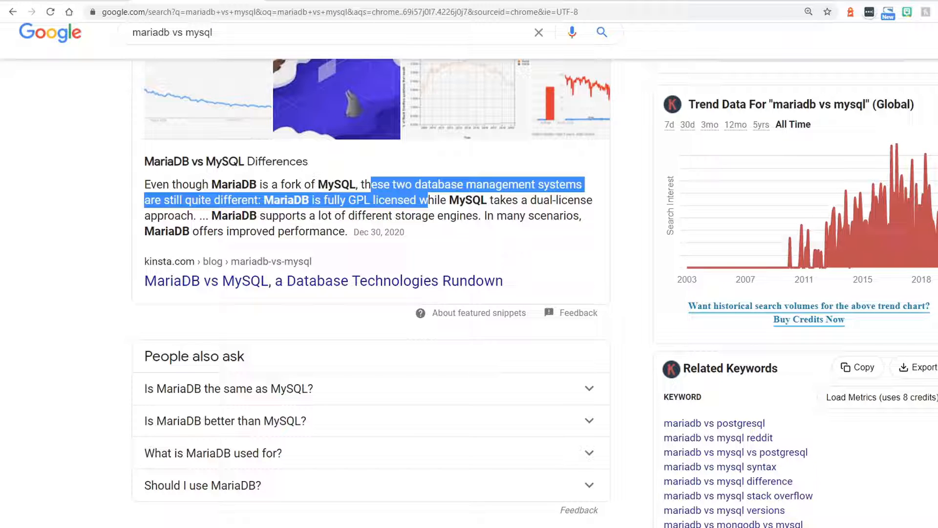
click(428, 200)
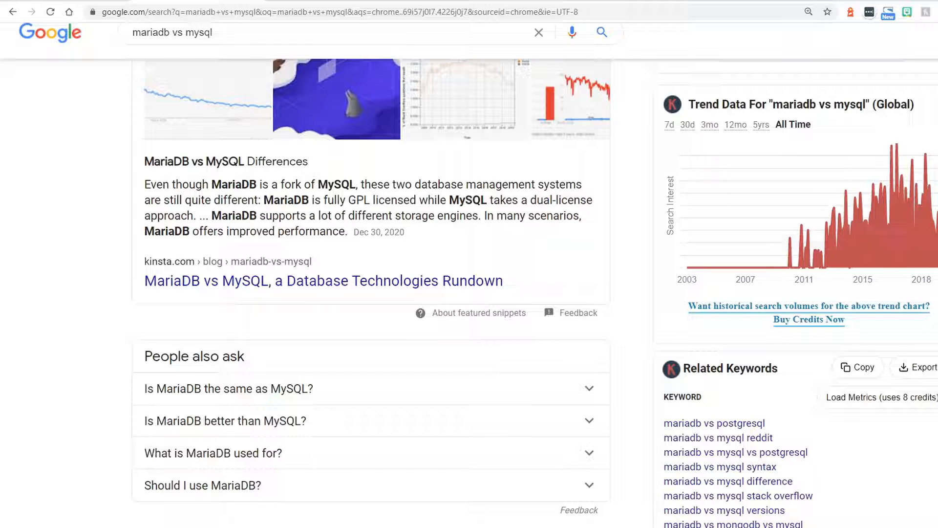
drag(211, 215, 485, 216)
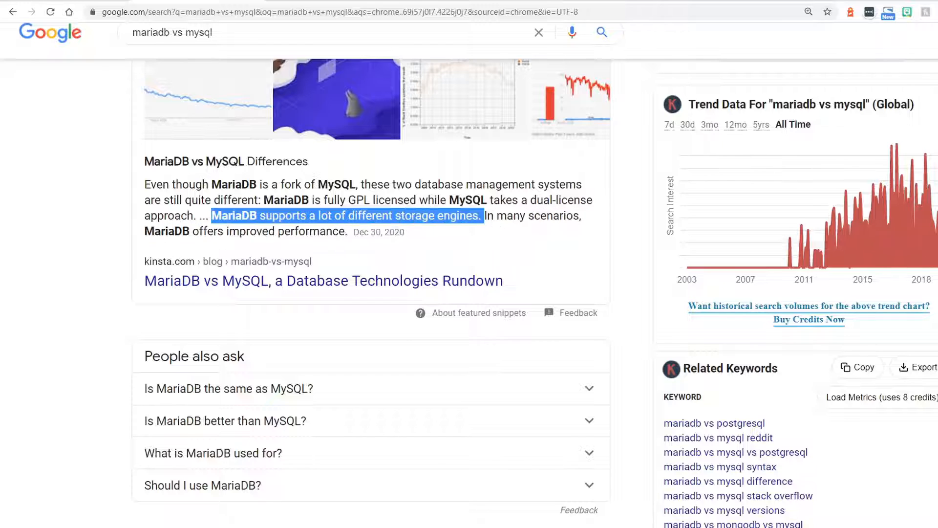
drag(193, 232, 327, 232)
click(403, 217)
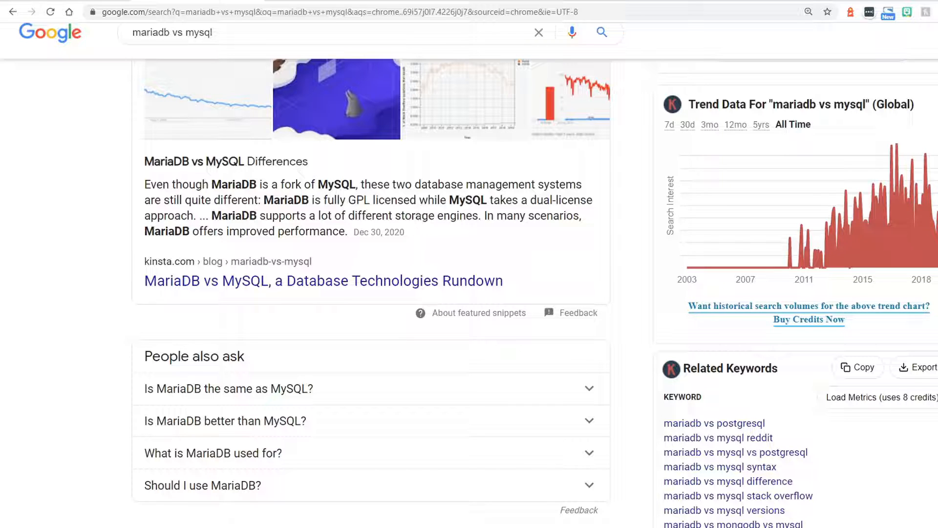
drag(264, 201, 309, 200)
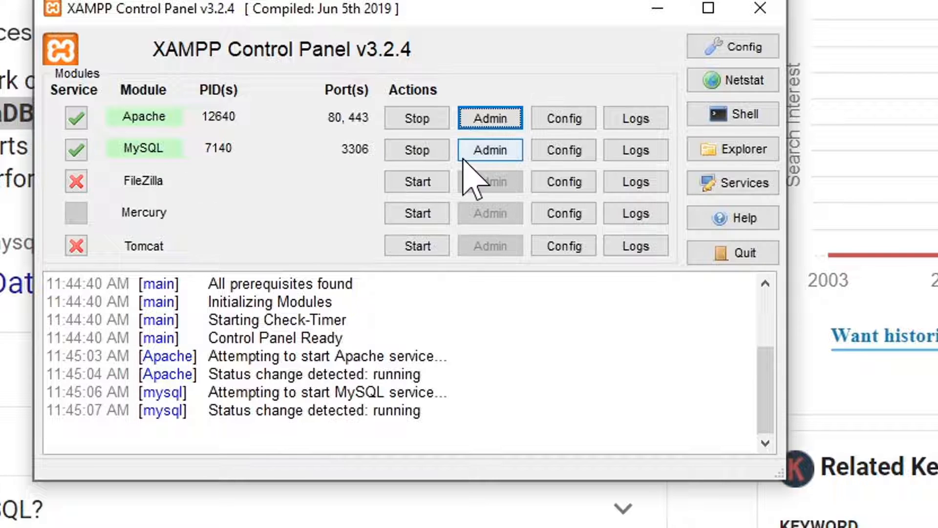
Step: Open the administration page of the MySQL module in the XAMPP Control Panel
click(489, 151)
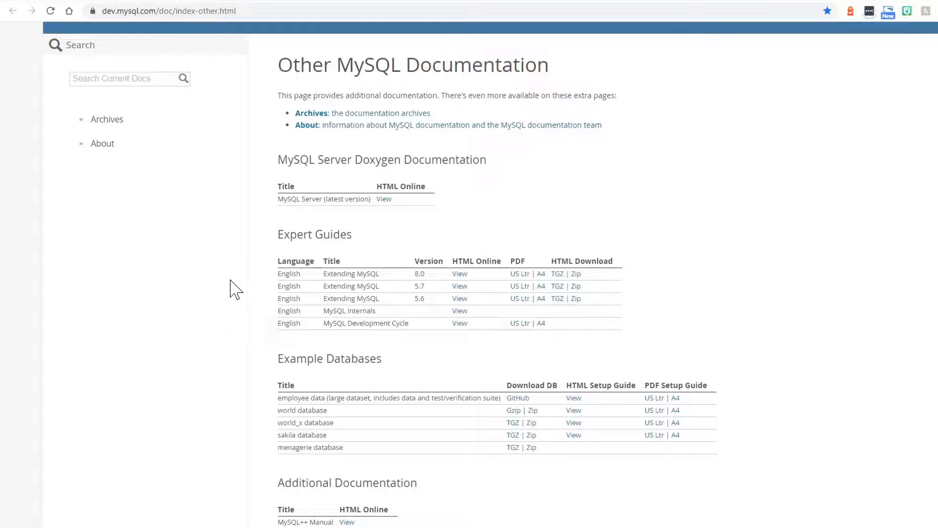
Step: Download the Zip version of the world database from the Example Databases on the Other MySQL Documentation page
scroll(241, 279, down, 5)
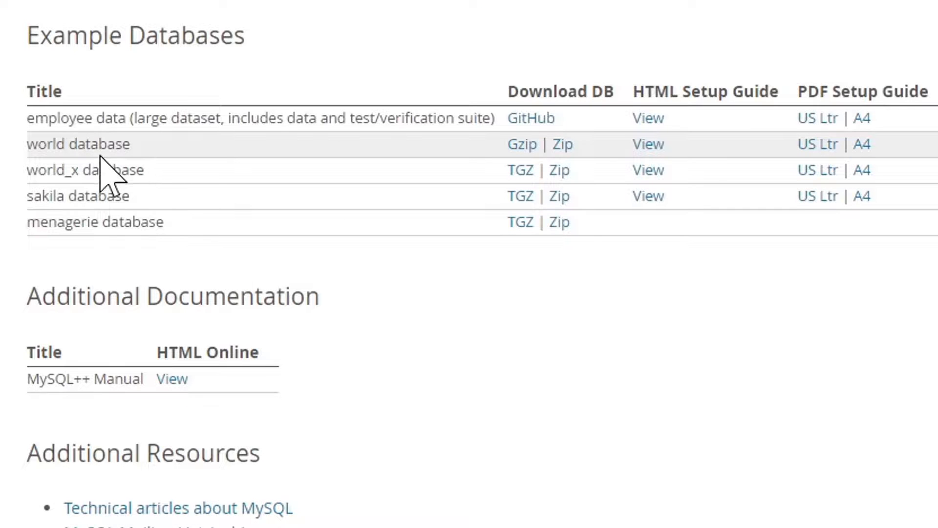
click(560, 151)
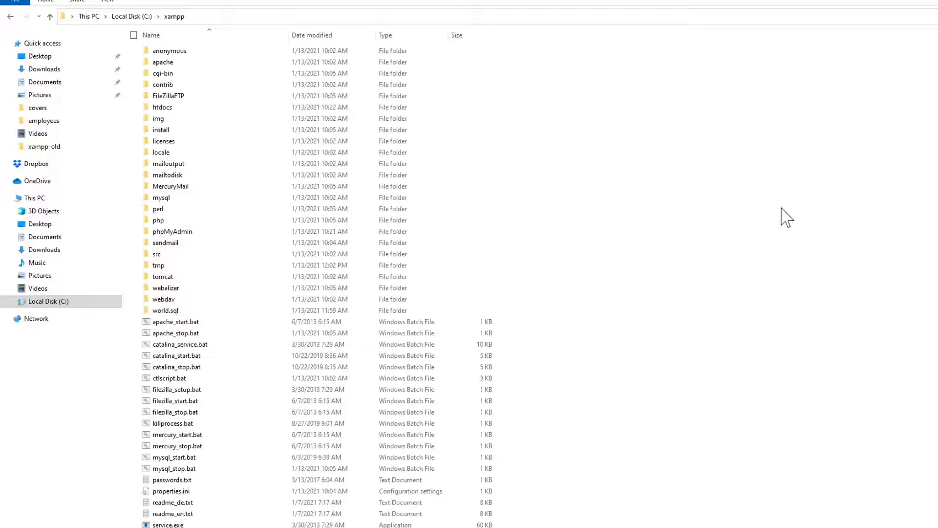
Step: Check the world.sql file inside the world.sql folder in C:\xampp and return to the xampp folder
scroll(782, 215, down, 3)
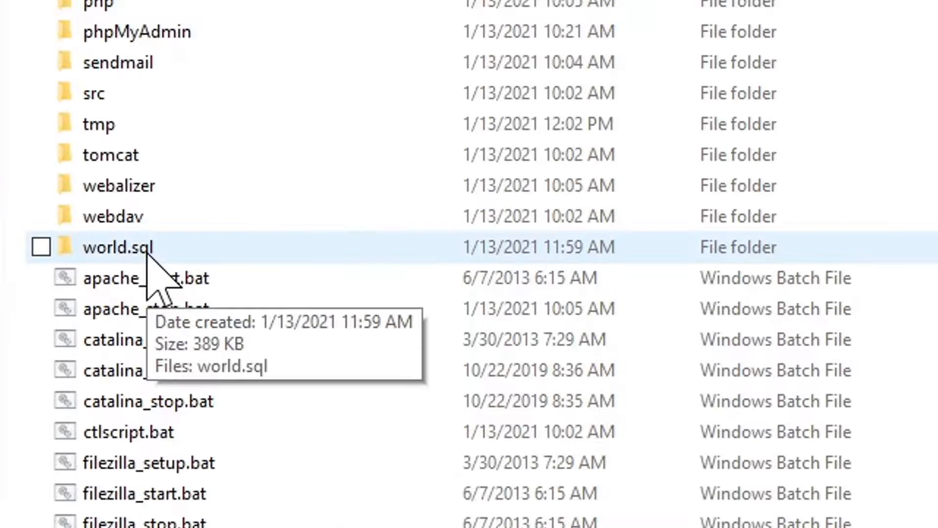
double_click(147, 249)
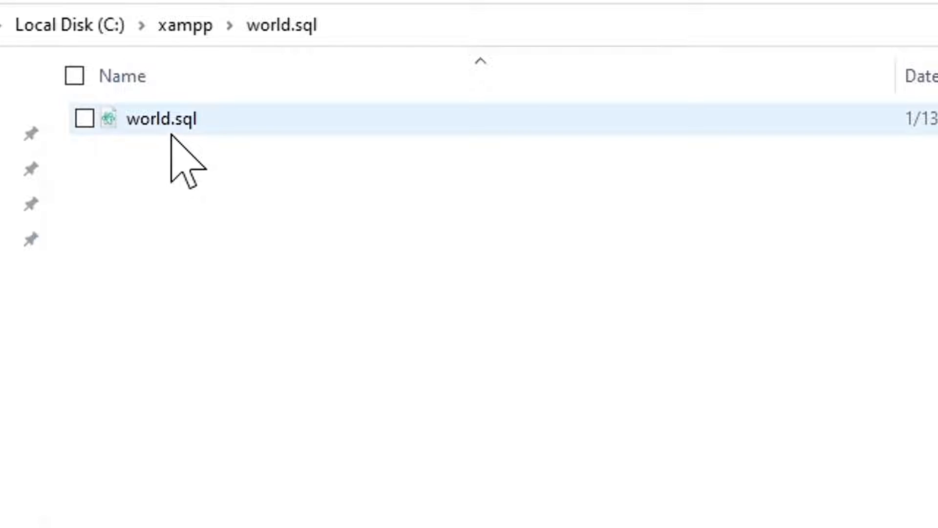
click(186, 25)
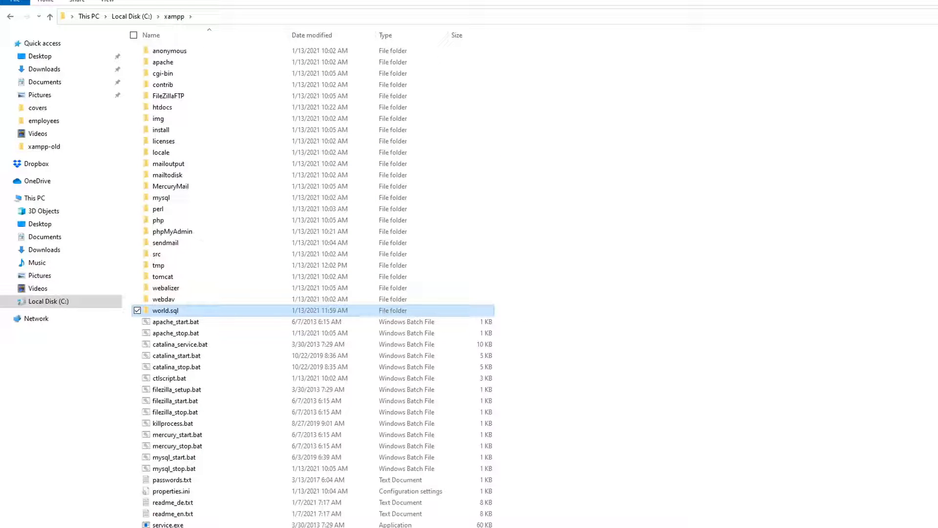
Step: Switch to the XAMPP Control Panel and open its Shell
key(alt+Tab)
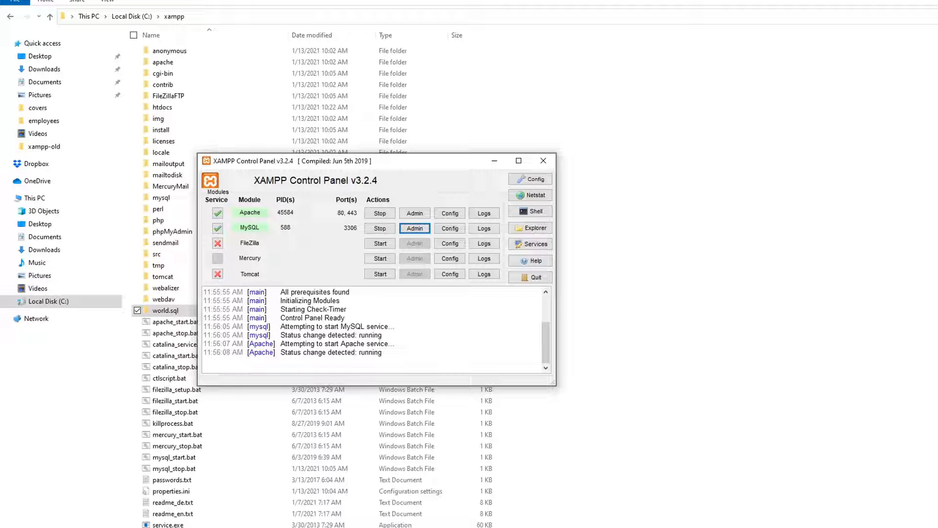
click(534, 214)
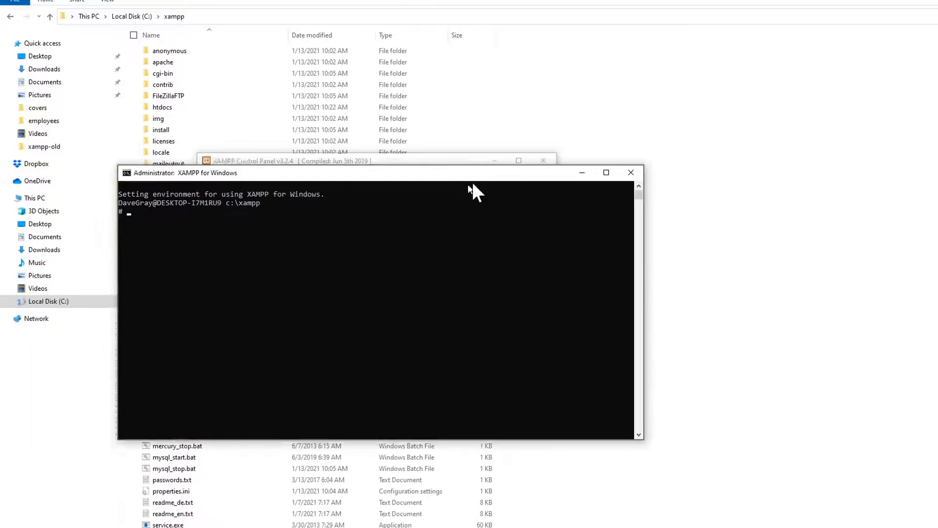
Step: Change the shell's working directory to the world.sql folder with cd ./world.sql
drag(471, 182, 561, 160)
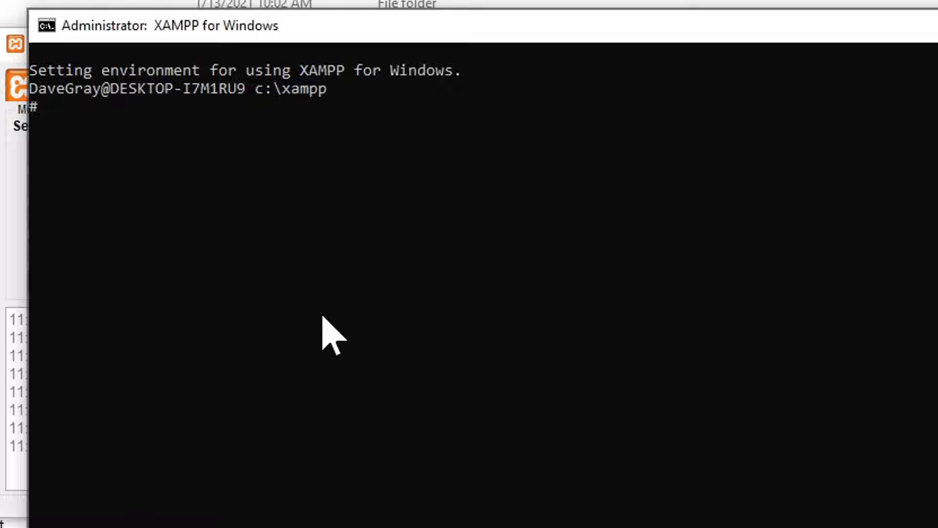
text(d ./world)
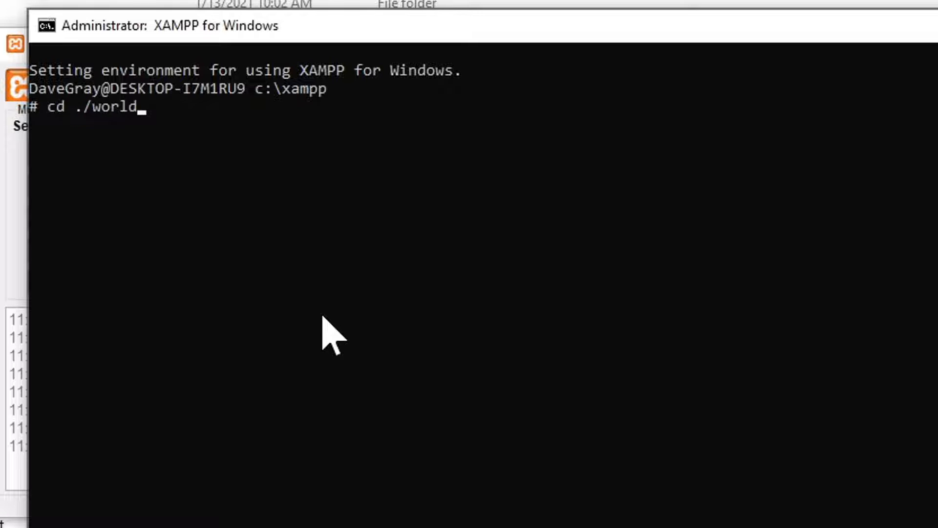
text(.sql)
key(Return)
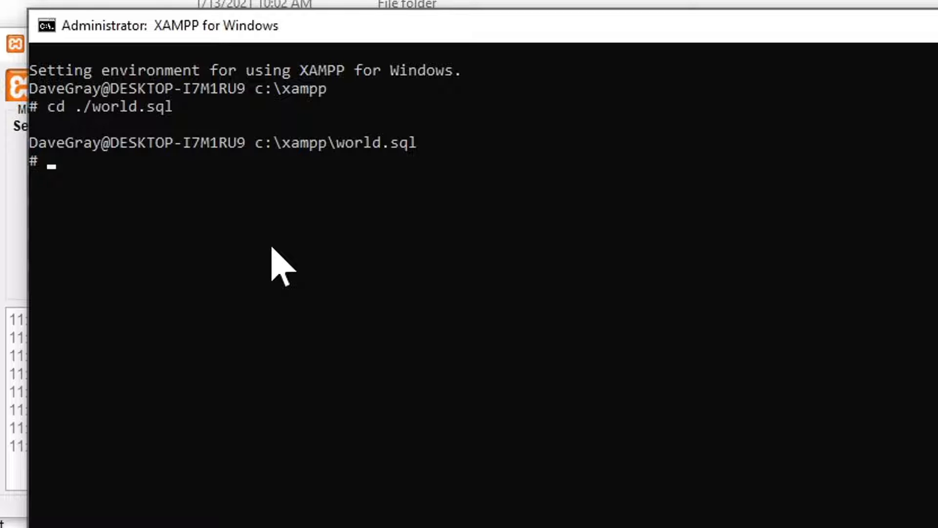
Step: Import the sample database as root with mysql -u root -p < world.sql, leaving the password blank
text(mysql -u)
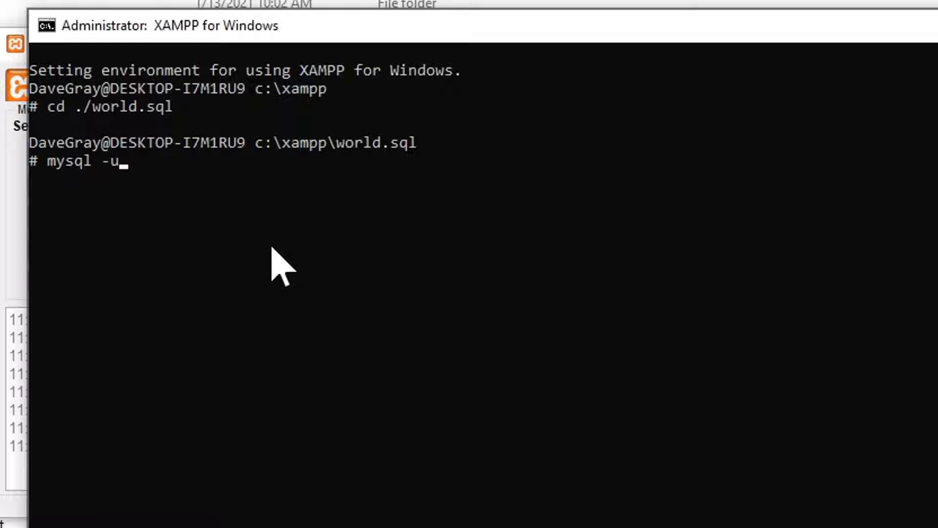
text( root -p)
text(< world)
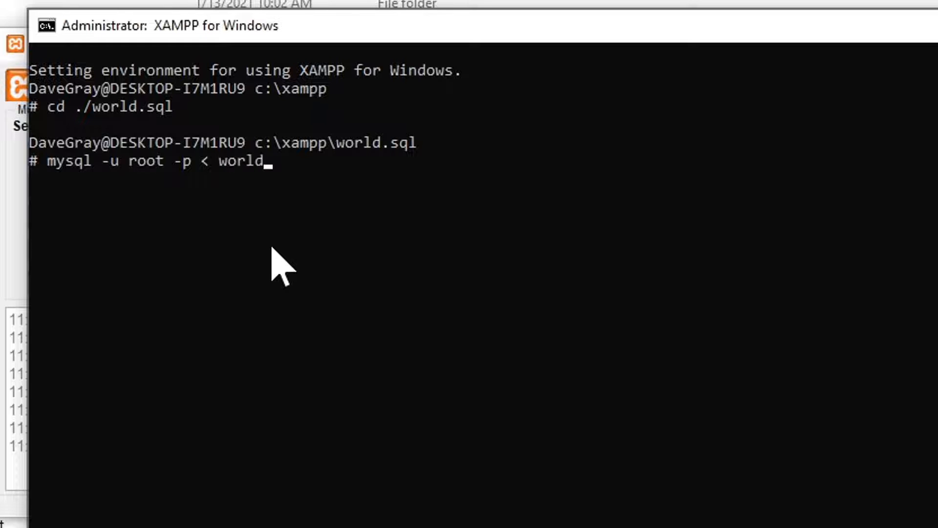
text(.sql)
key(Return)
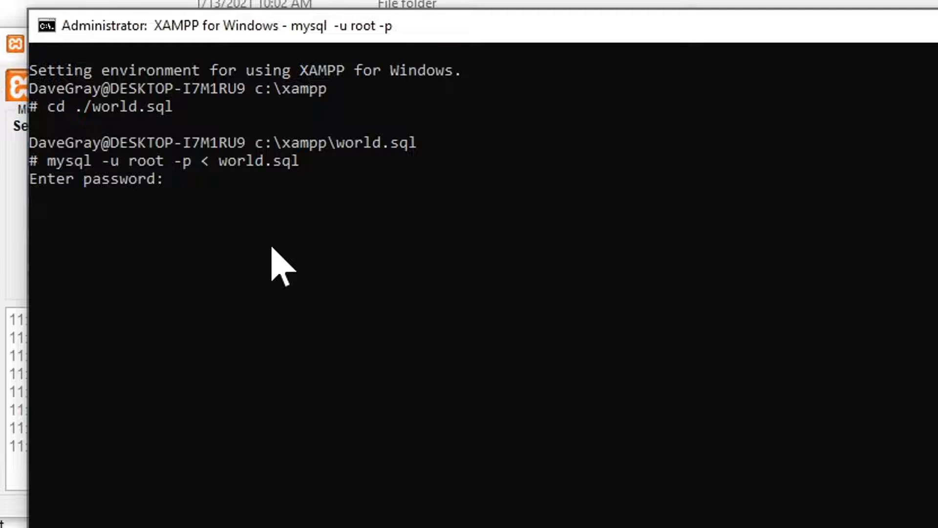
key(Return)
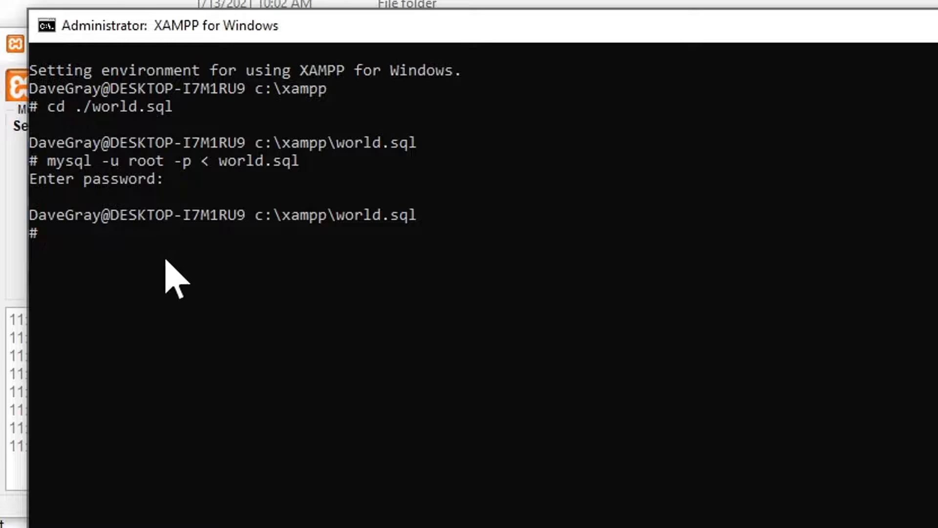
Step: Switch to the XAMPP Control Panel, open the MySQL administration page, and expand the world database down to the city table's columns
click(14, 268)
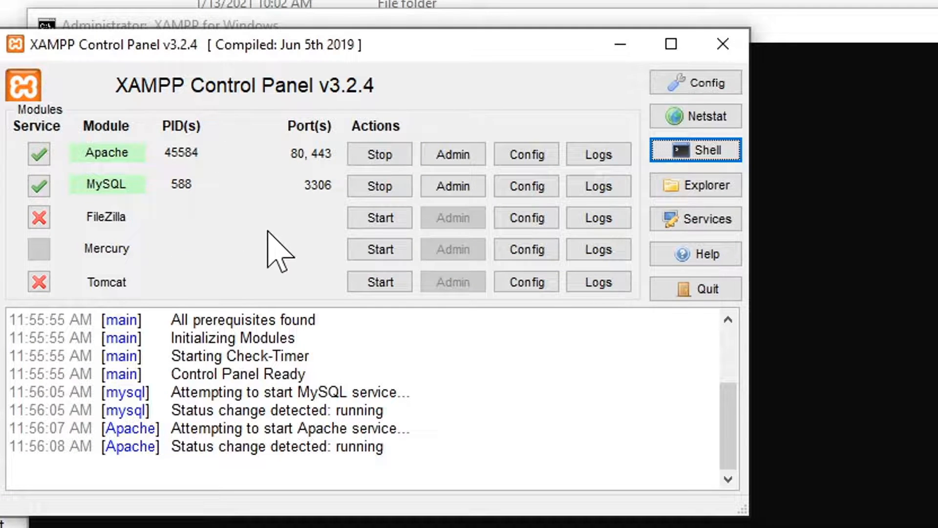
click(466, 190)
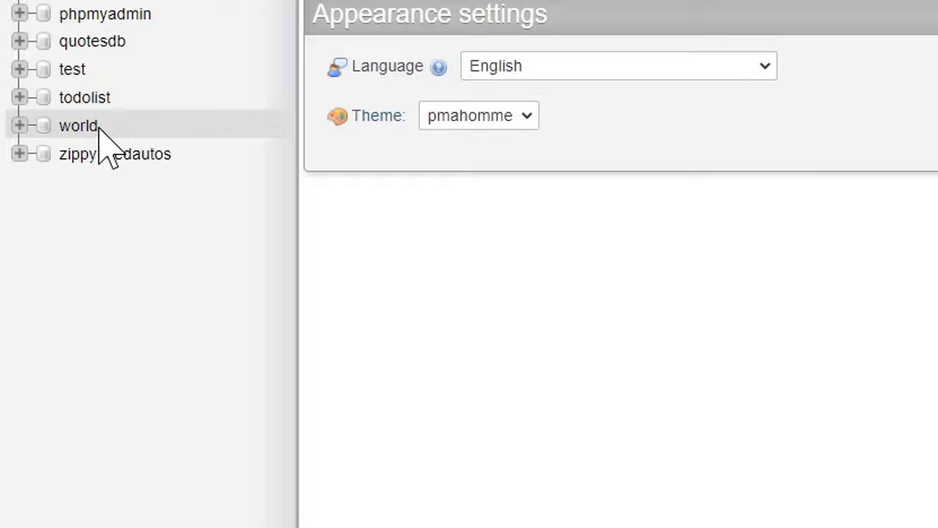
click(19, 125)
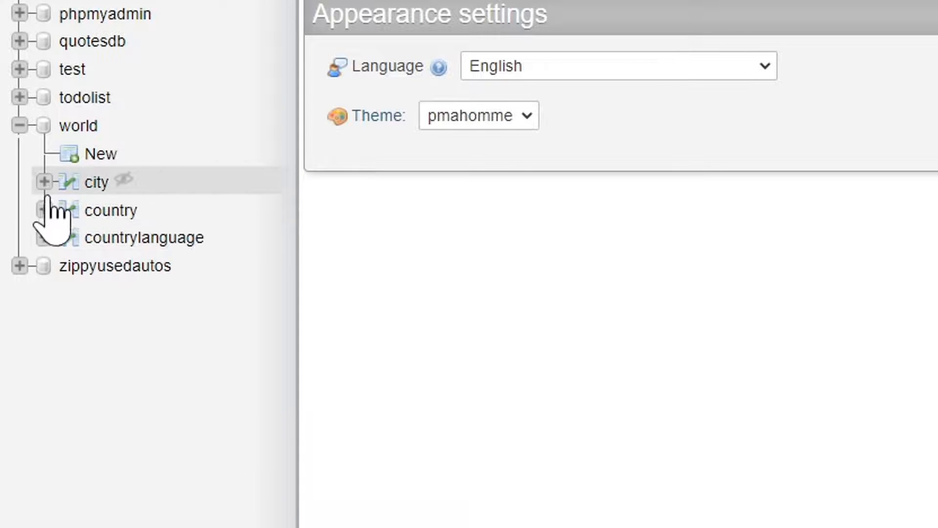
click(43, 182)
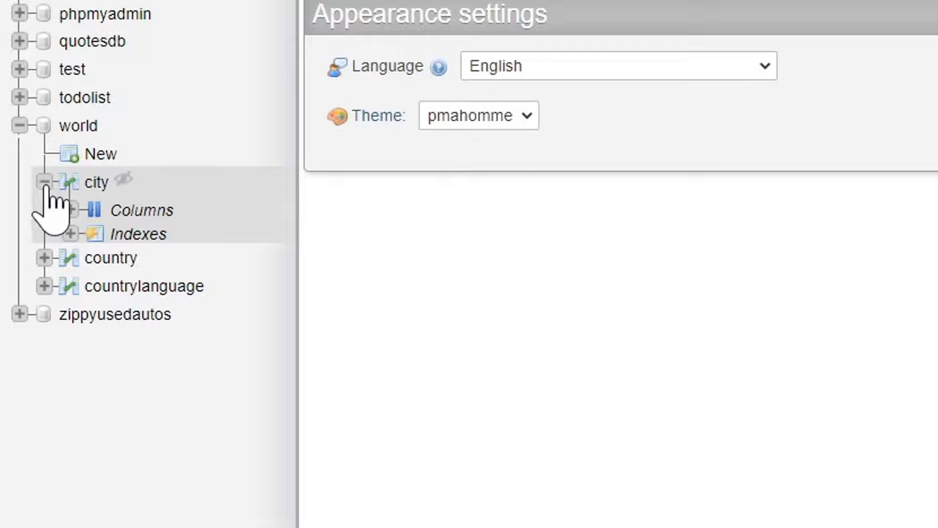
click(69, 209)
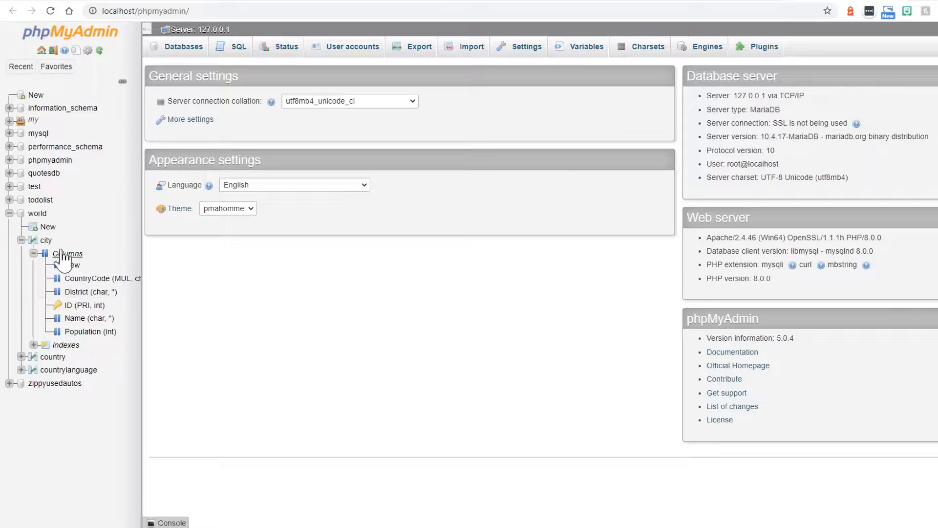
Step: Run the SQL query select * from city where population > 7000000 order by population DESC on the world database
click(38, 213)
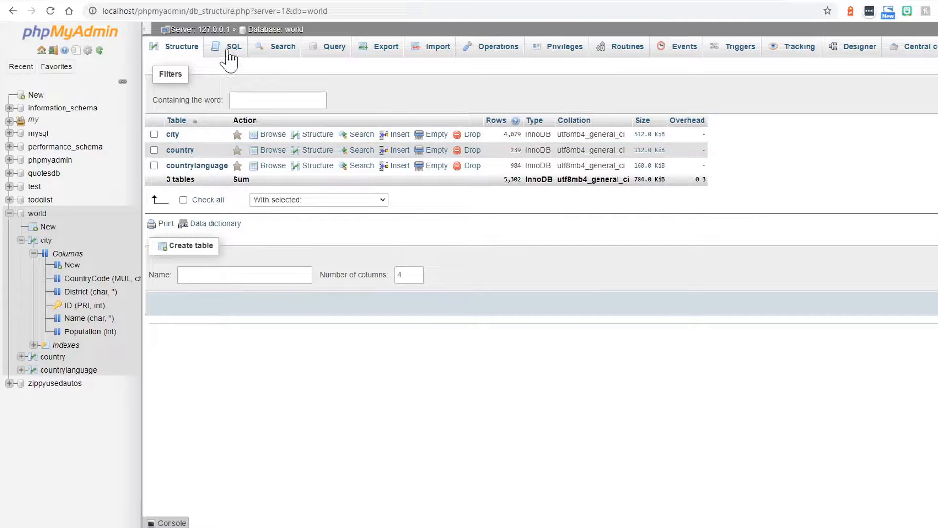
click(228, 50)
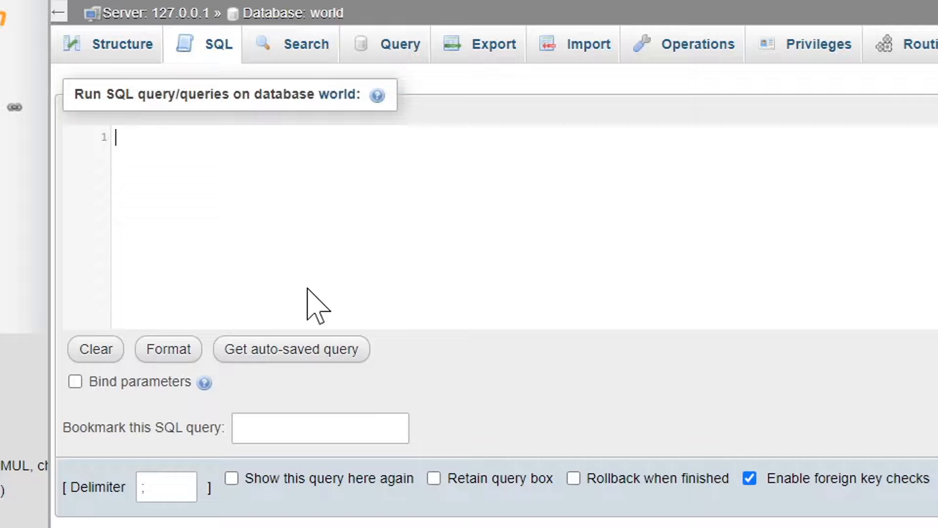
text(select * from cit)
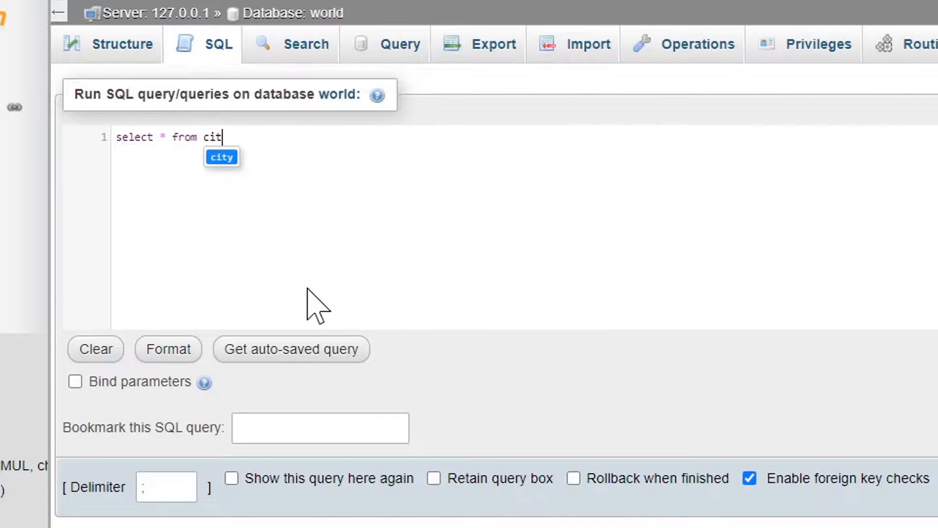
text(y )
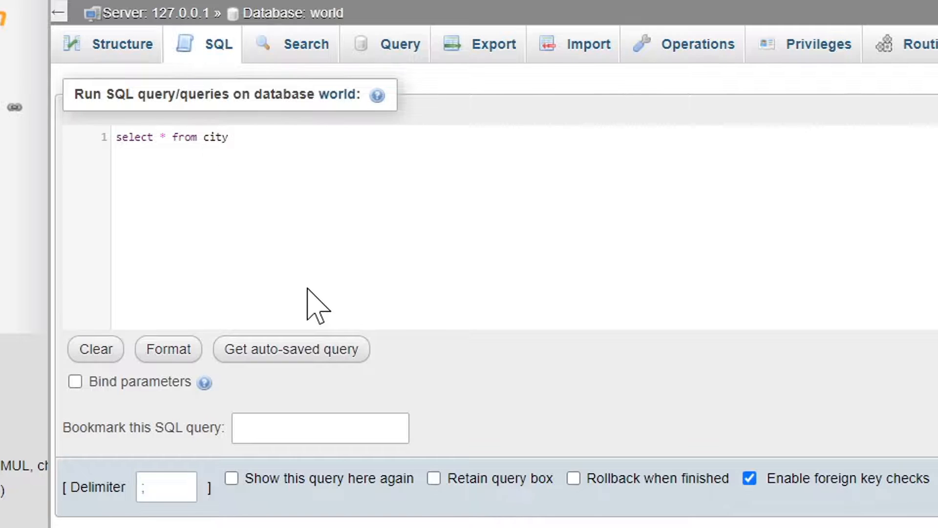
text(where population > 7000000)
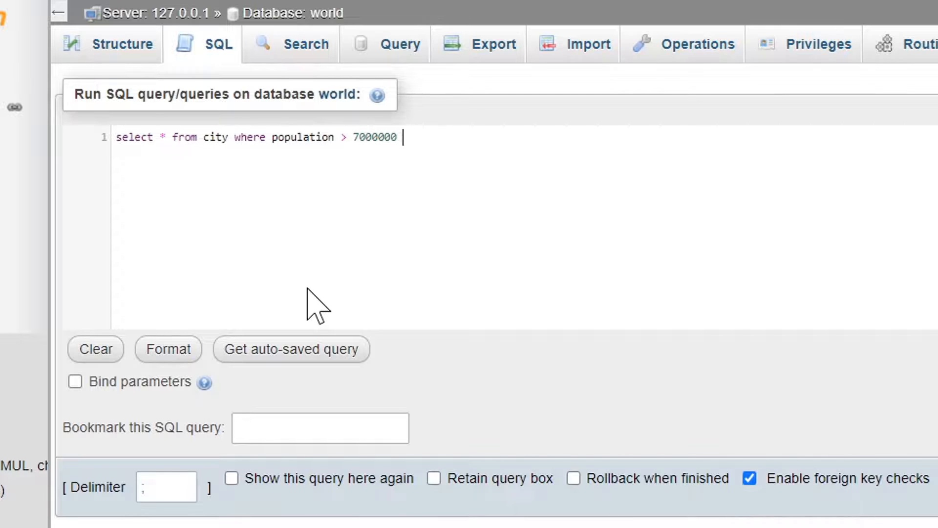
text(order by)
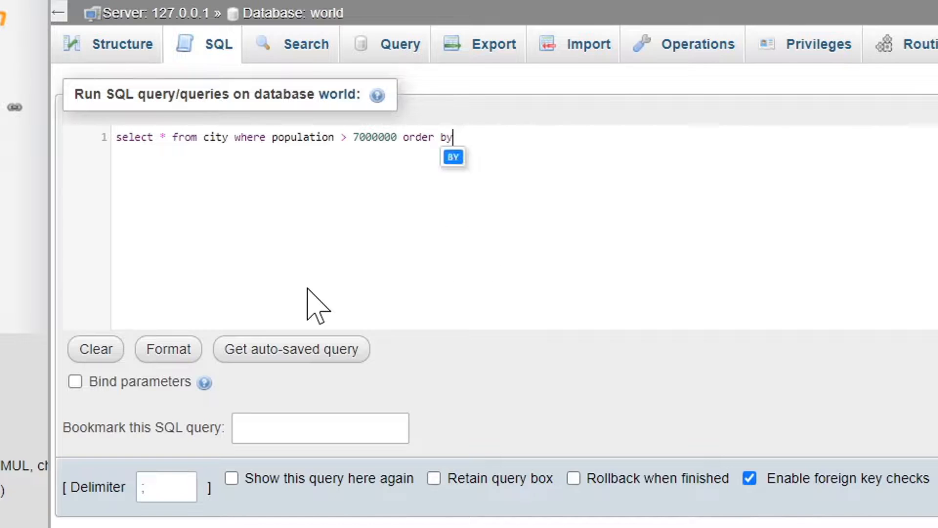
text( populati)
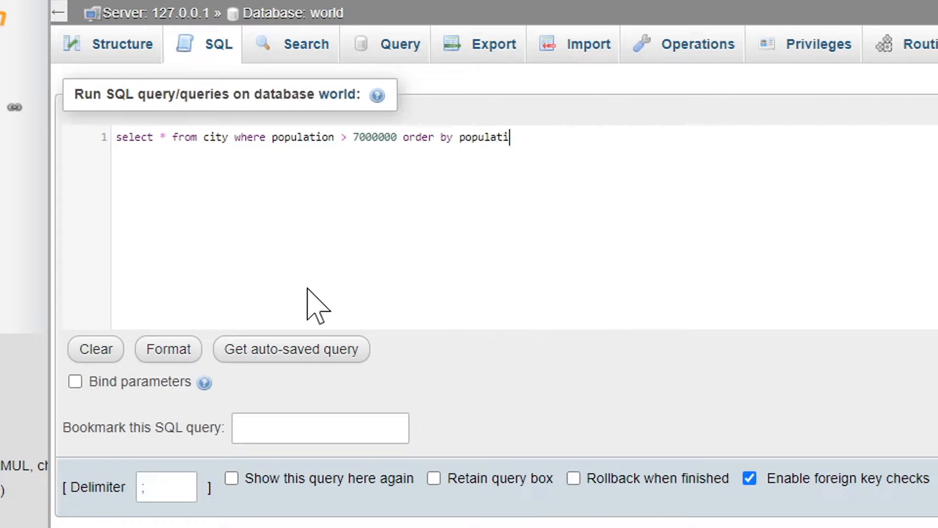
text(on desc)
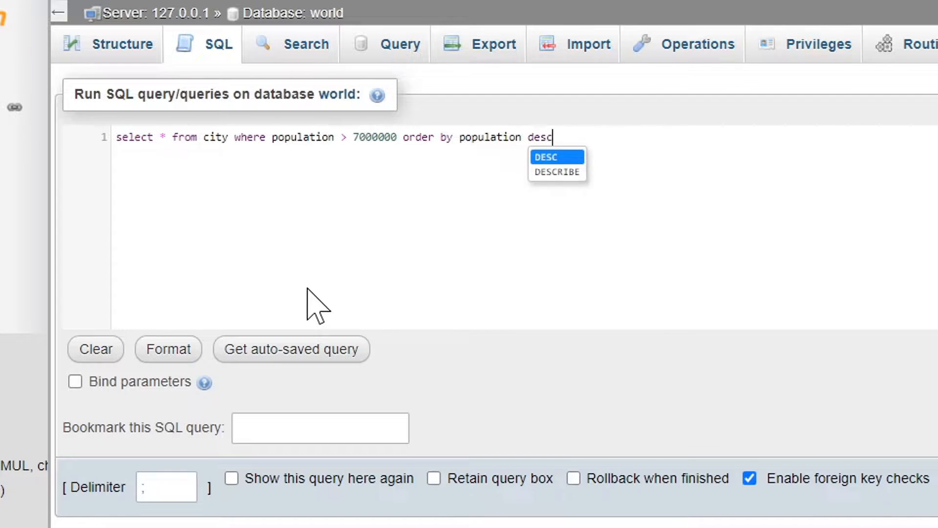
key(Return)
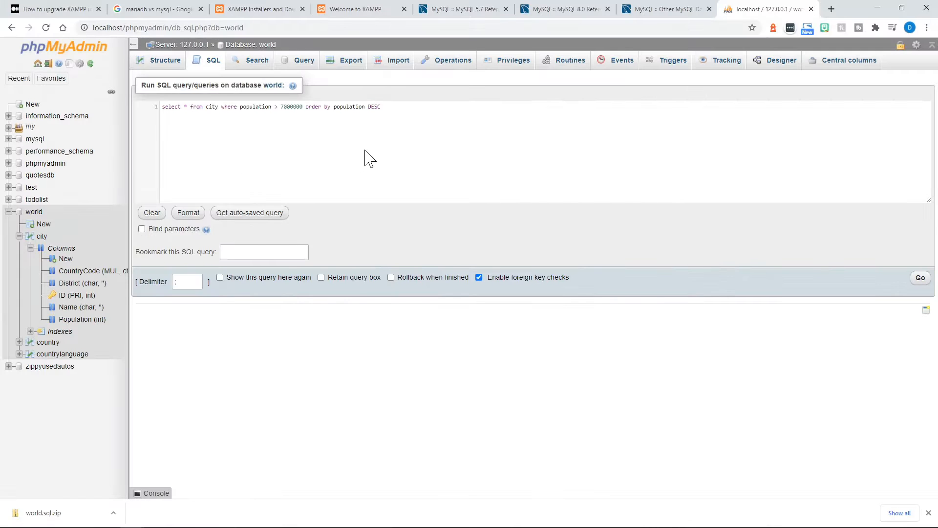
click(921, 279)
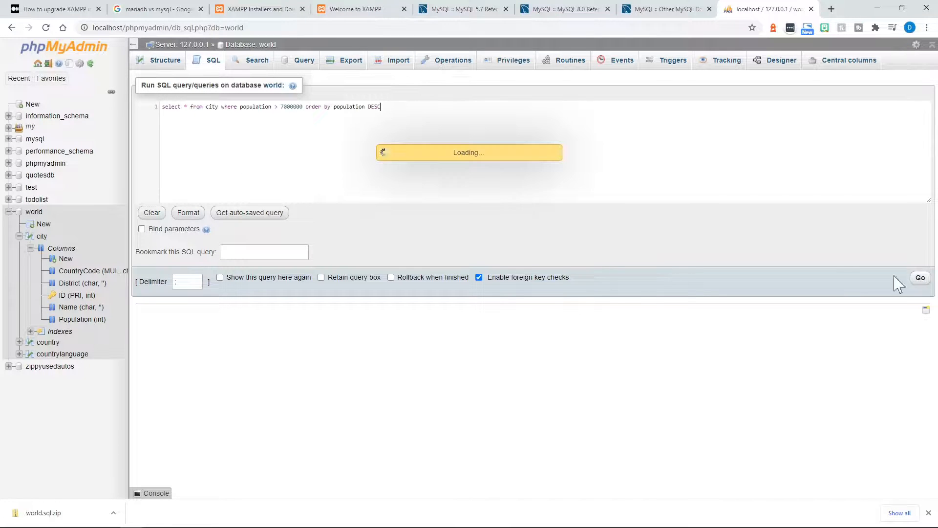